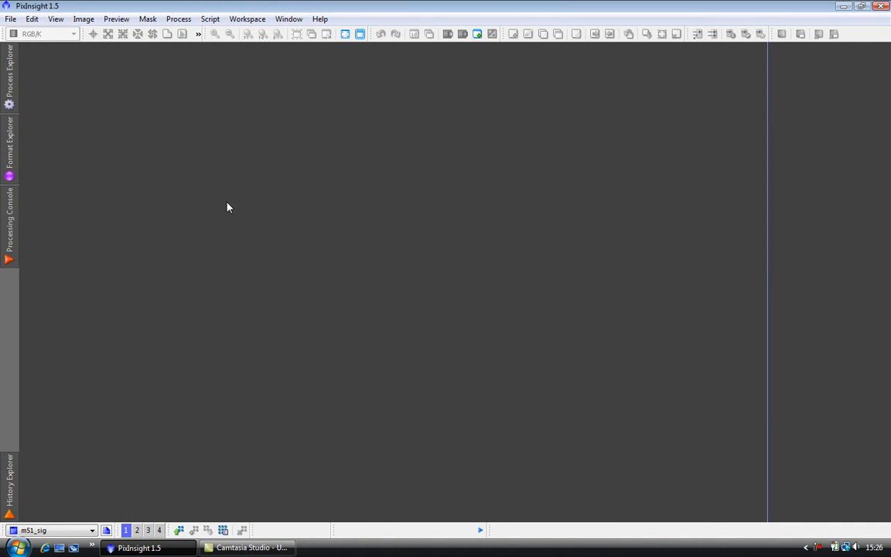
Step: Open StarAlignment and add all the M51 frames from the m51flat folder as target images
{"action": "left_click", "coordinate": [8, 81]}
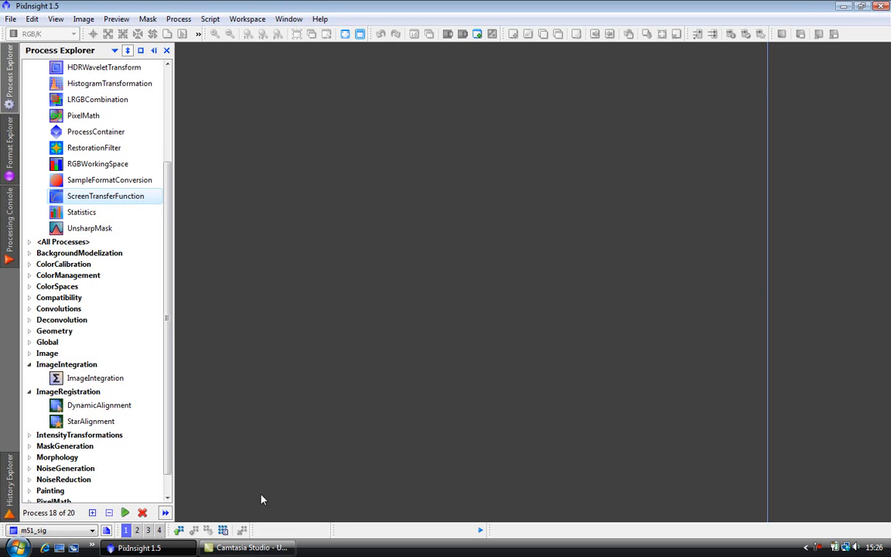
{"action": "double_click", "coordinate": [96, 423]}
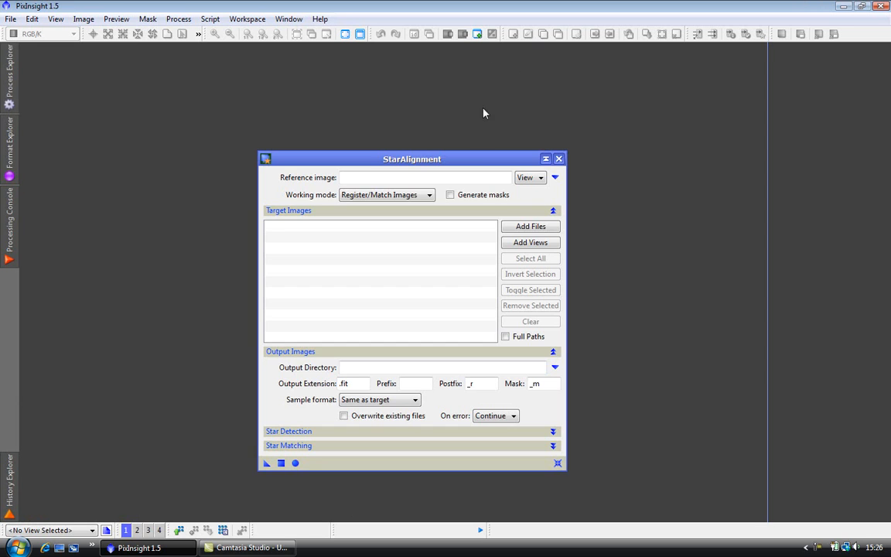
{"action": "left_click_drag", "start_coordinate": [487, 163], "coordinate": [538, 111]}
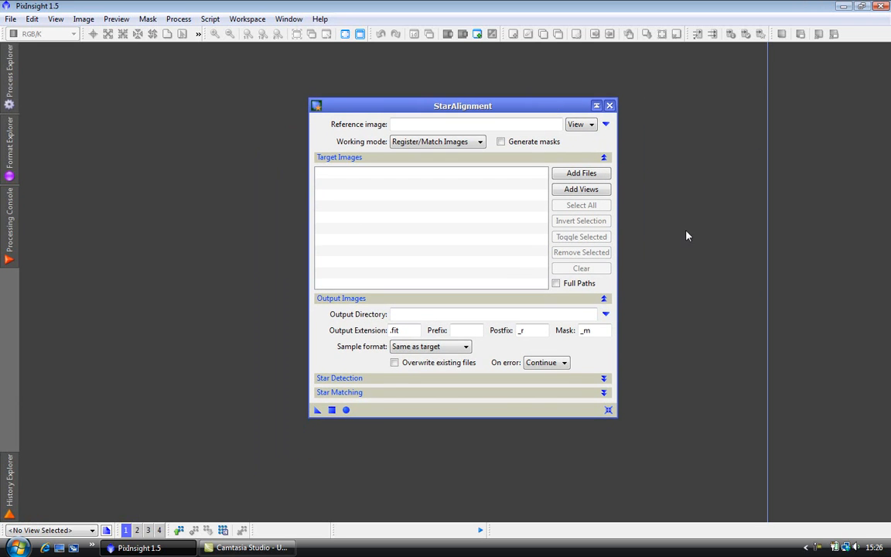
{"action": "left_click", "coordinate": [587, 178]}
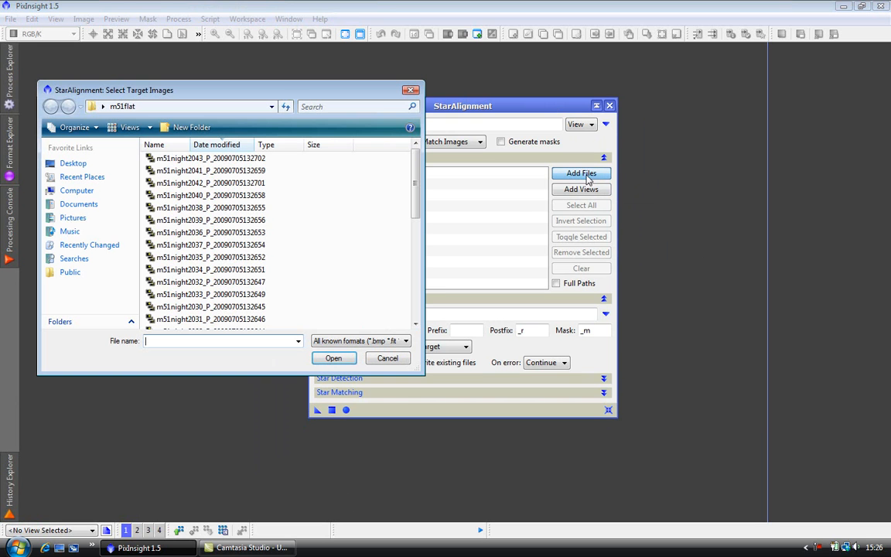
{"action": "left_click", "coordinate": [260, 159]}
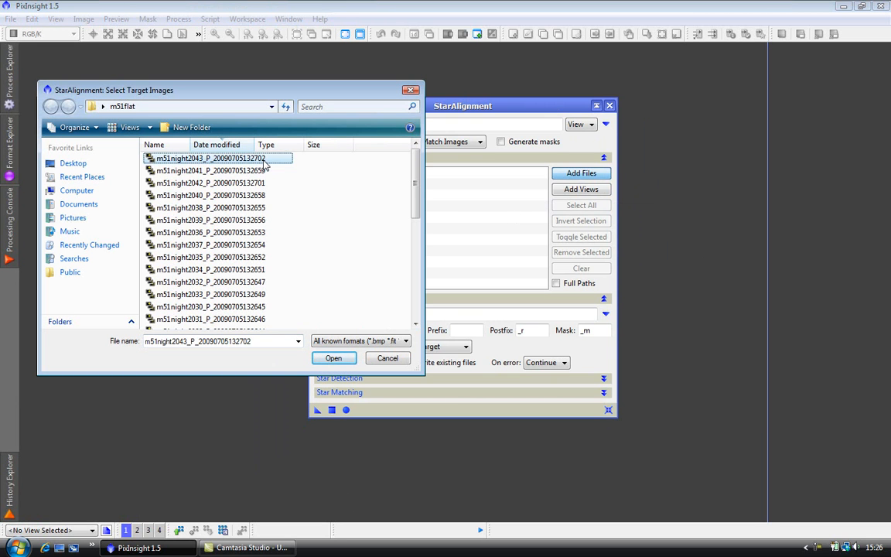
{"action": "key", "text": "shift+Down"}
{"action": "key", "text": "shift+Down"}
{"action": "key", "text": "shift+Down"}
{"action": "key", "text": "shift+Down"}
{"action": "key", "text": "shift+Down"}
{"action": "key", "text": "shift+Down"}
{"action": "key", "text": "shift+Down"}
{"action": "key", "text": "shift+Down"}
{"action": "key", "text": "shift+Down"}
{"action": "key", "text": "shift+Down"}
{"action": "key", "text": "shift+Down"}
{"action": "key", "text": "shift+Down"}
{"action": "key", "text": "shift+Down"}
{"action": "key", "text": "shift+Down"}
{"action": "key", "text": "shift+Down"}
{"action": "key", "text": "shift+Down"}
{"action": "key", "text": "shift+Down"}
{"action": "key", "text": "shift+Down"}
{"action": "key", "text": "shift+Down"}
{"action": "key", "text": "shift+Down"}
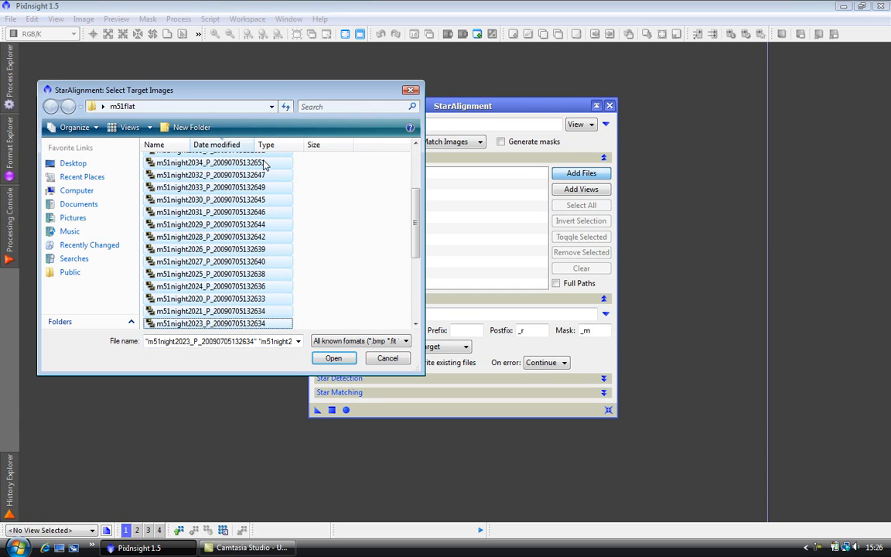
{"action": "left_click", "coordinate": [335, 362]}
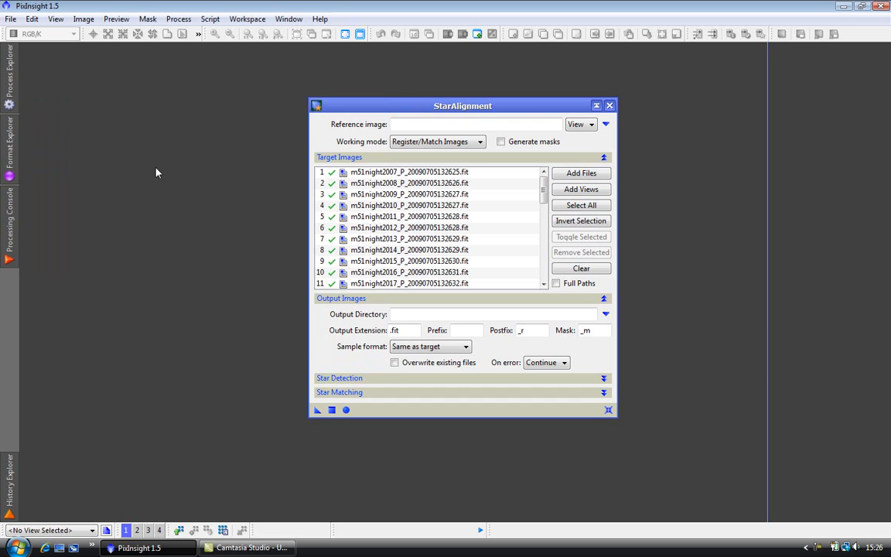
Step: Set the alignment reference to a file and choose m51night2028_P_20090705132642.fit from m51flat
{"action": "left_click_drag", "start_coordinate": [529, 105], "coordinate": [592, 83]}
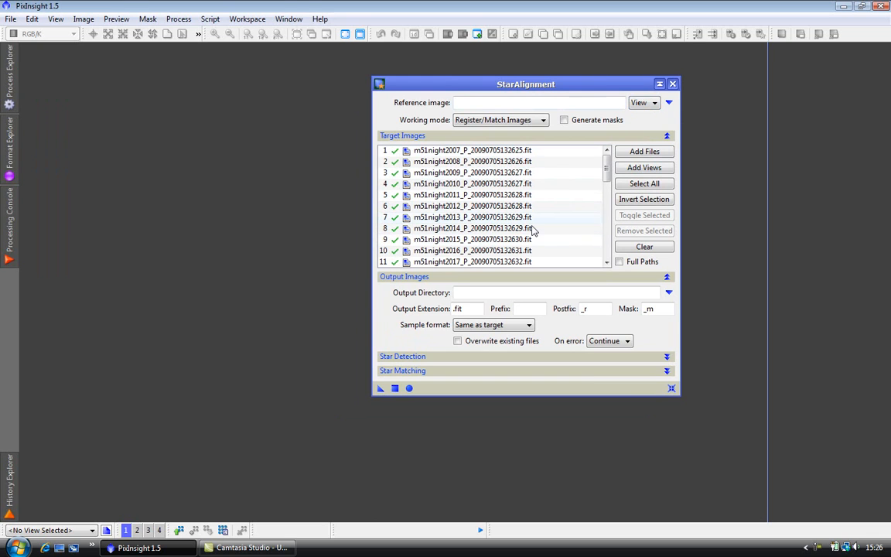
{"action": "left_click", "coordinate": [654, 103]}
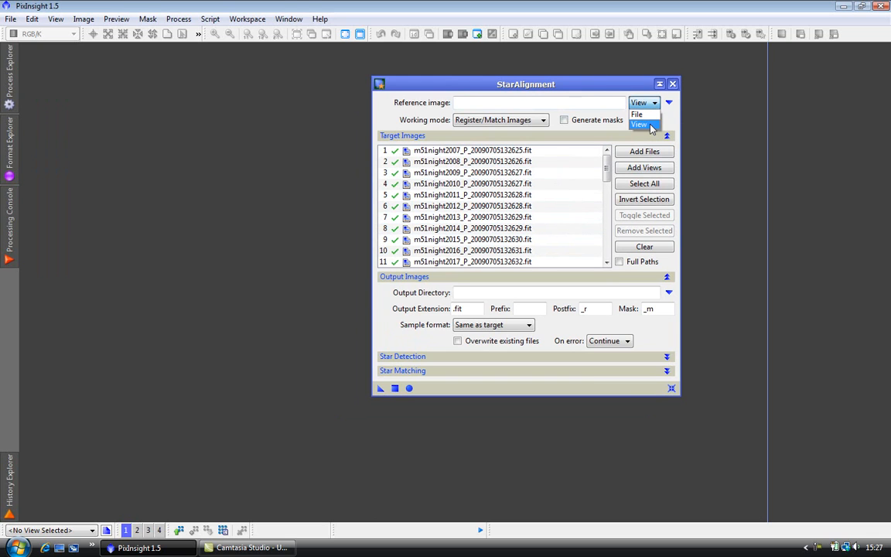
{"action": "left_click", "coordinate": [638, 114]}
{"action": "left_click", "coordinate": [637, 102]}
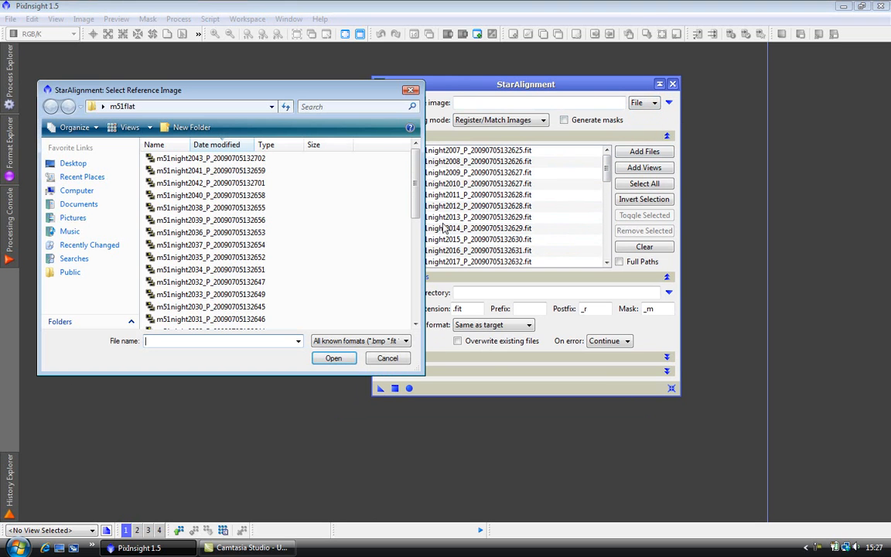
{"action": "left_click_drag", "start_coordinate": [416, 180], "coordinate": [416, 218]}
{"action": "left_click", "coordinate": [258, 249]}
{"action": "double_click", "coordinate": [257, 249]}
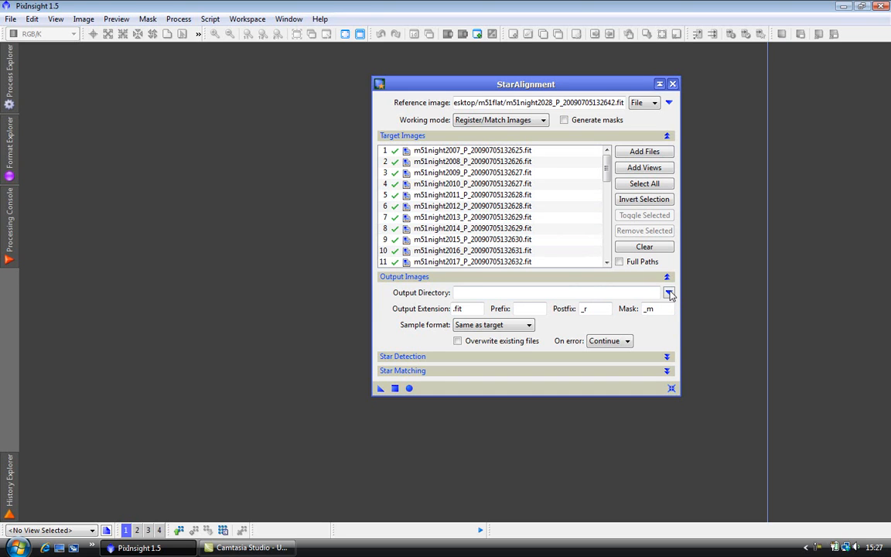
Step: Set the output directory for the aligned images to the m51lumreg folder on the desktop
{"action": "left_click", "coordinate": [669, 293]}
{"action": "left_click_drag", "start_coordinate": [529, 249], "coordinate": [532, 284]}
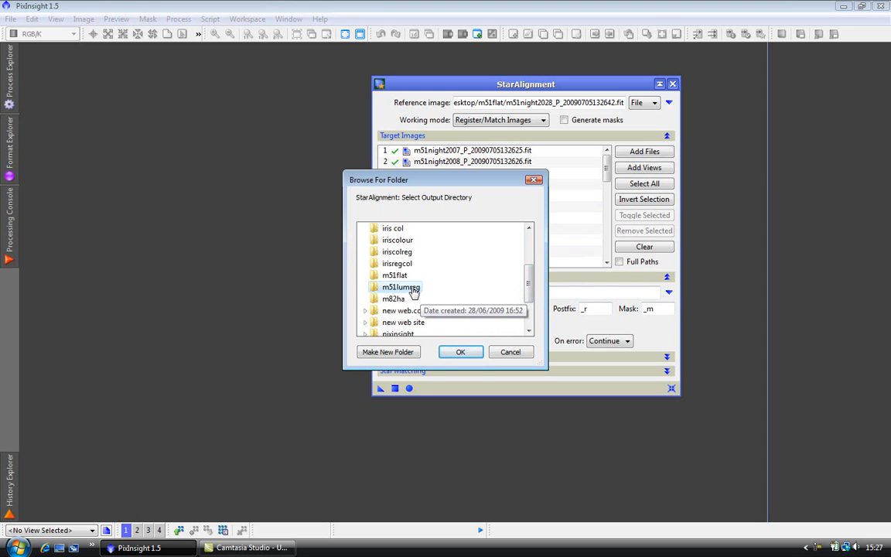
{"action": "left_click", "coordinate": [461, 351]}
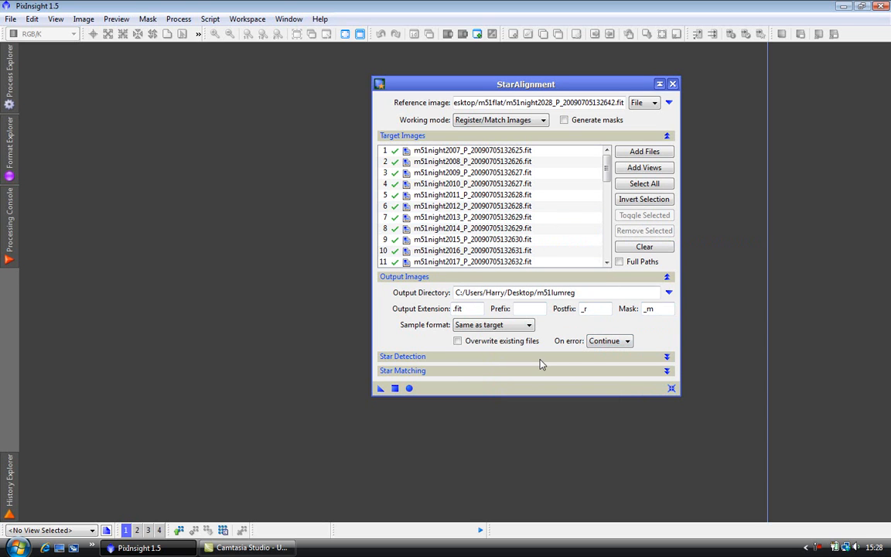
Step: Set hot pixel removal to 1 for star detection, run StarAlignment globally and close it when finished
{"action": "left_click", "coordinate": [484, 358]}
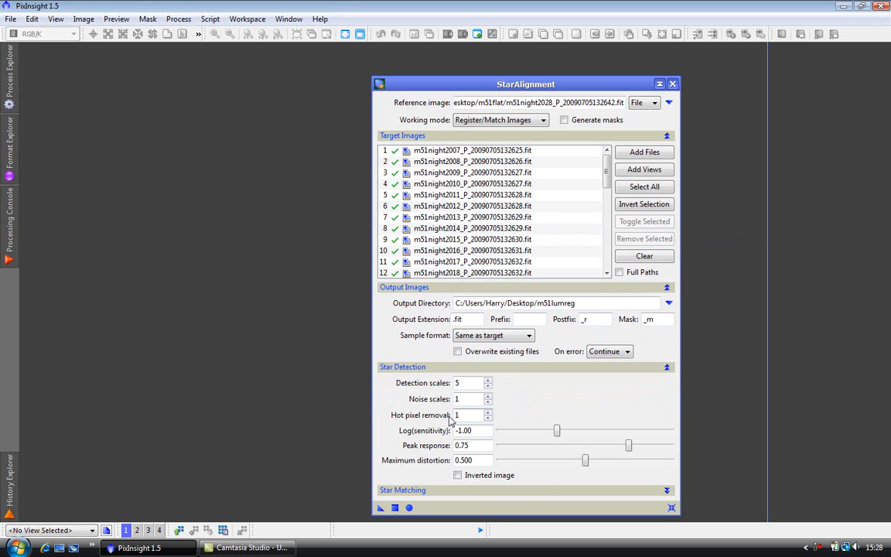
{"action": "type", "text": "1"}
{"action": "left_click", "coordinate": [667, 369]}
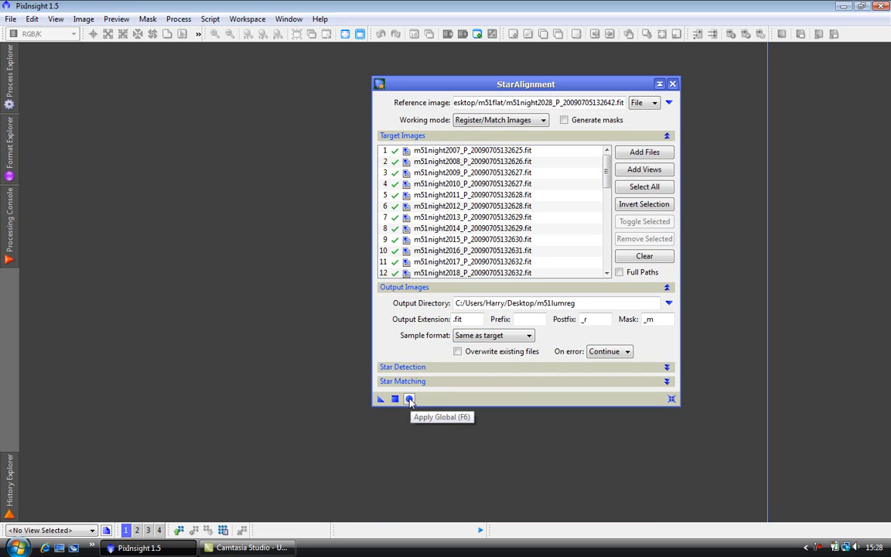
{"action": "left_click", "coordinate": [409, 399]}
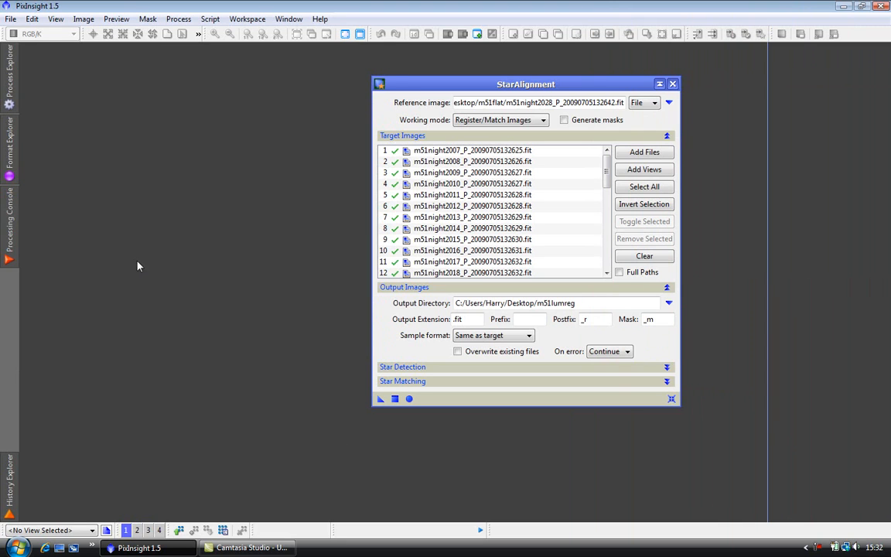
{"action": "mouse_move", "coordinate": [10, 236]}
{"action": "left_click", "coordinate": [672, 84]}
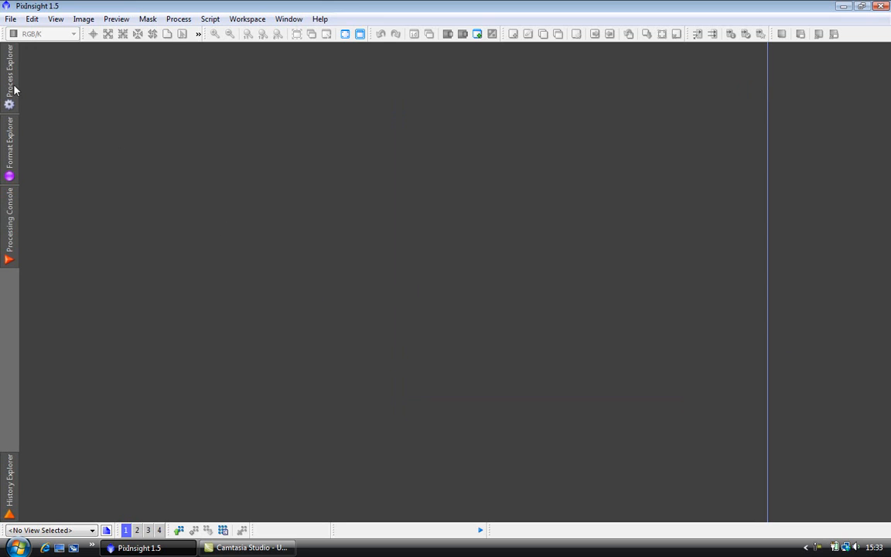
Step: Open ImageIntegration and add all the registered FITS frames from the desktop's m51lumreg folder as input images
{"action": "mouse_move", "coordinate": [14, 90]}
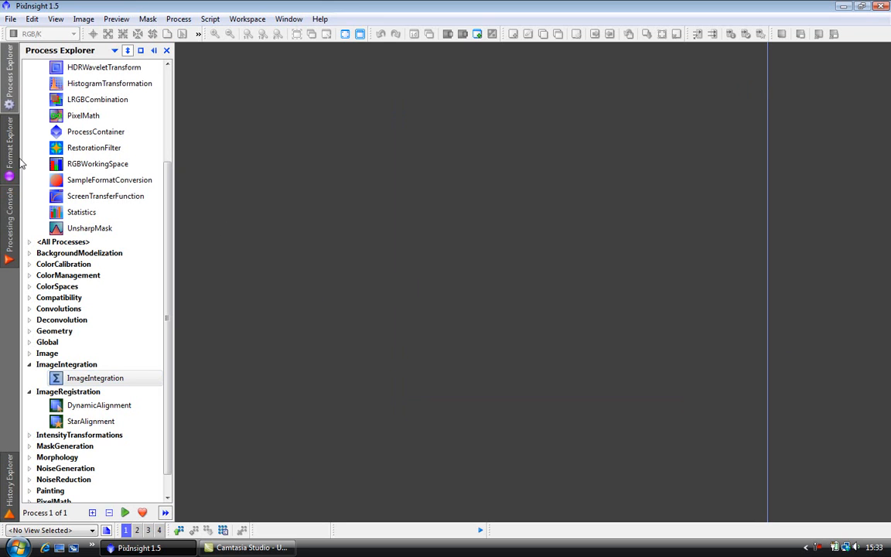
{"action": "double_click", "coordinate": [116, 385]}
{"action": "left_click_drag", "start_coordinate": [437, 150], "coordinate": [576, 118]}
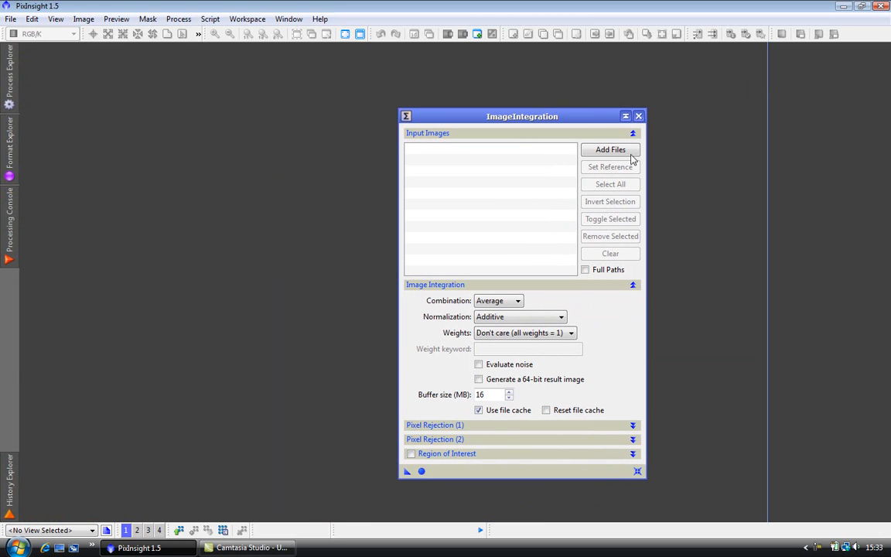
{"action": "left_click", "coordinate": [611, 150]}
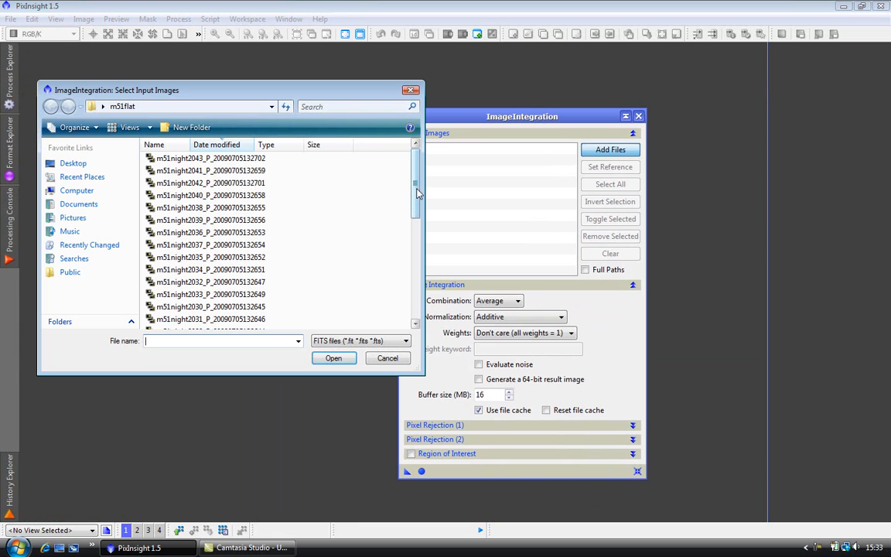
{"action": "left_click", "coordinate": [73, 163]}
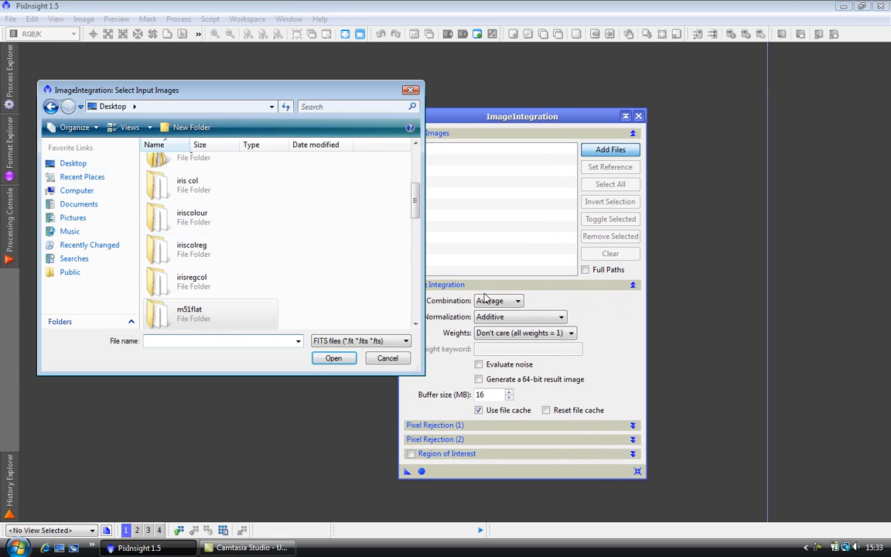
{"action": "scroll", "coordinate": [418, 193], "scroll_direction": "down", "scroll_amount": 3}
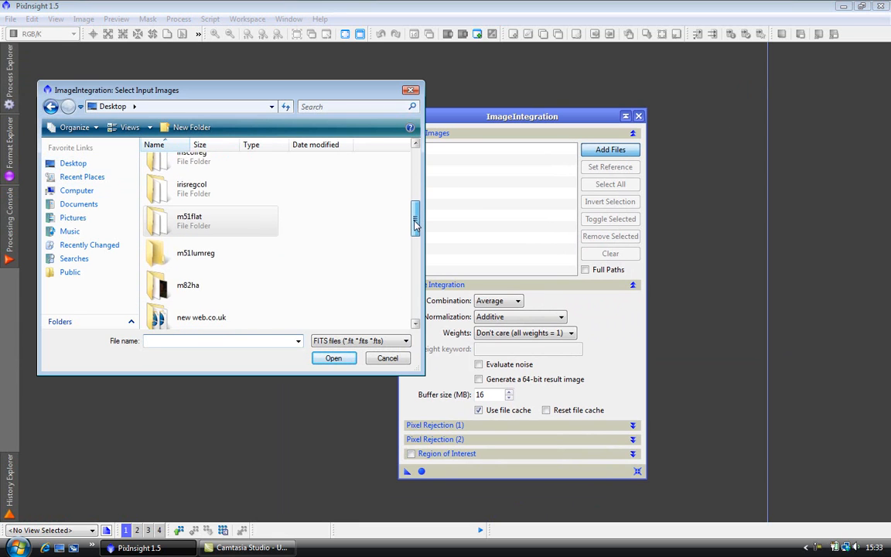
{"action": "double_click", "coordinate": [222, 252]}
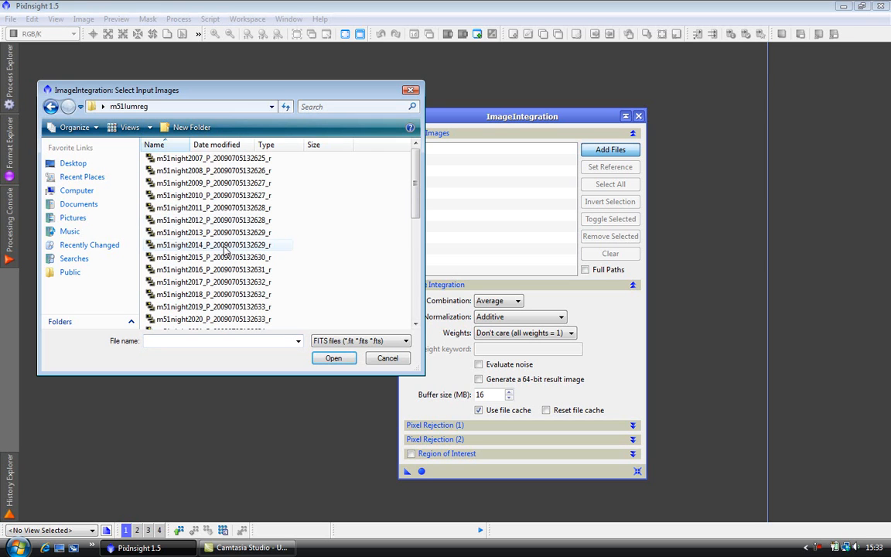
{"action": "left_click", "coordinate": [275, 161]}
{"action": "key", "text": "shift+Down"}
{"action": "key", "text": "shift+Down"}
{"action": "key", "text": "shift+Down"}
{"action": "key", "text": "shift+Down"}
{"action": "key", "text": "shift+Down"}
{"action": "key", "text": "shift+Down"}
{"action": "key", "text": "shift+Down"}
{"action": "key", "text": "shift+Down"}
{"action": "key", "text": "shift+Down"}
{"action": "key", "text": "shift+Down"}
{"action": "key", "text": "shift+Down"}
{"action": "key", "text": "shift+Down"}
{"action": "key", "text": "shift+Down"}
{"action": "key", "text": "shift+Down"}
{"action": "key", "text": "shift+Down"}
{"action": "key", "text": "shift+Down"}
{"action": "key", "text": "shift+Down"}
{"action": "key", "text": "shift+Down"}
{"action": "key", "text": "shift+Down"}
{"action": "key", "text": "shift+Down"}
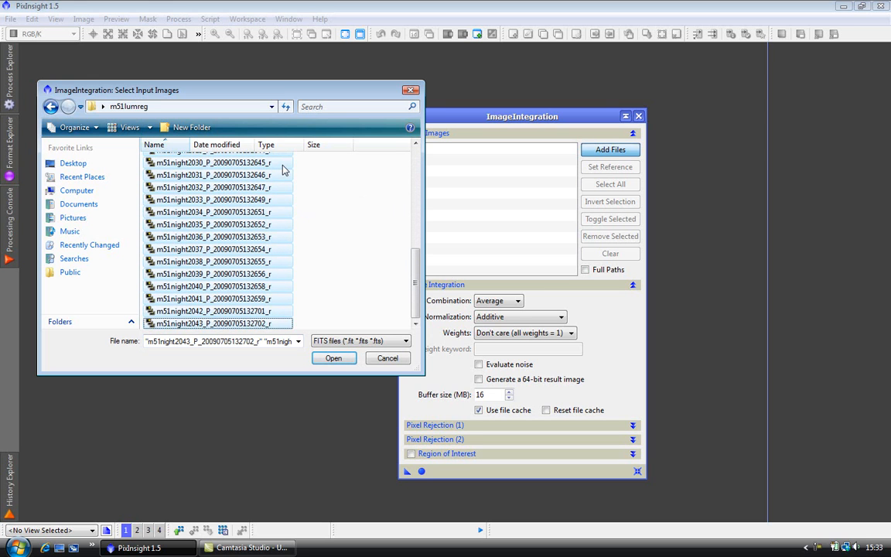
{"action": "left_click", "coordinate": [340, 360]}
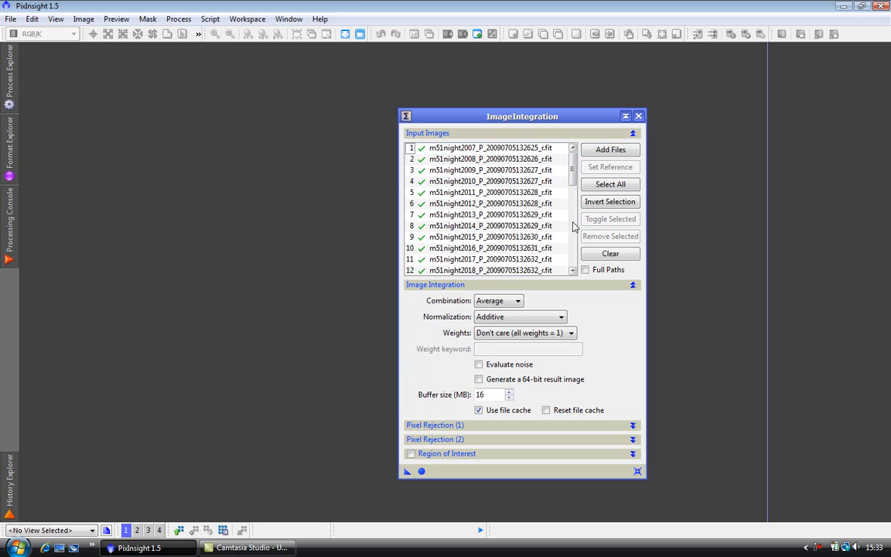
{"action": "left_click", "coordinate": [480, 239]}
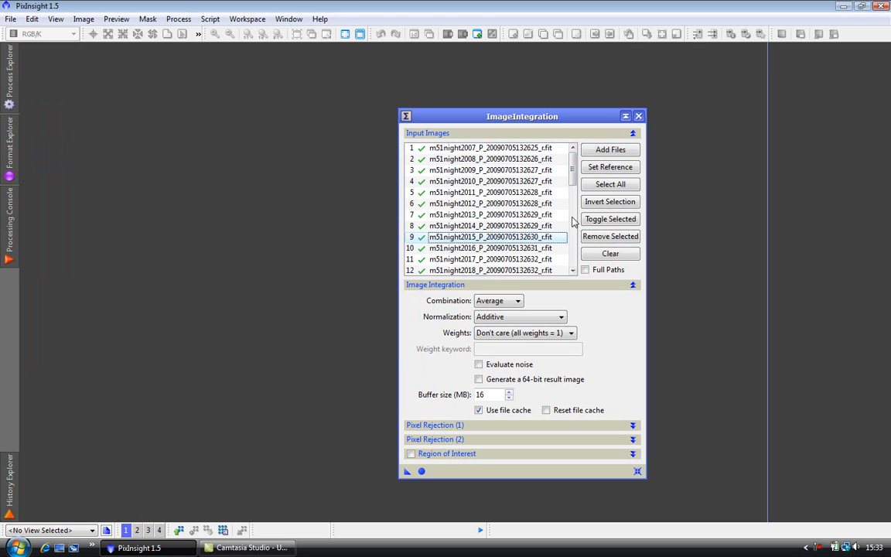
{"action": "left_click", "coordinate": [617, 168]}
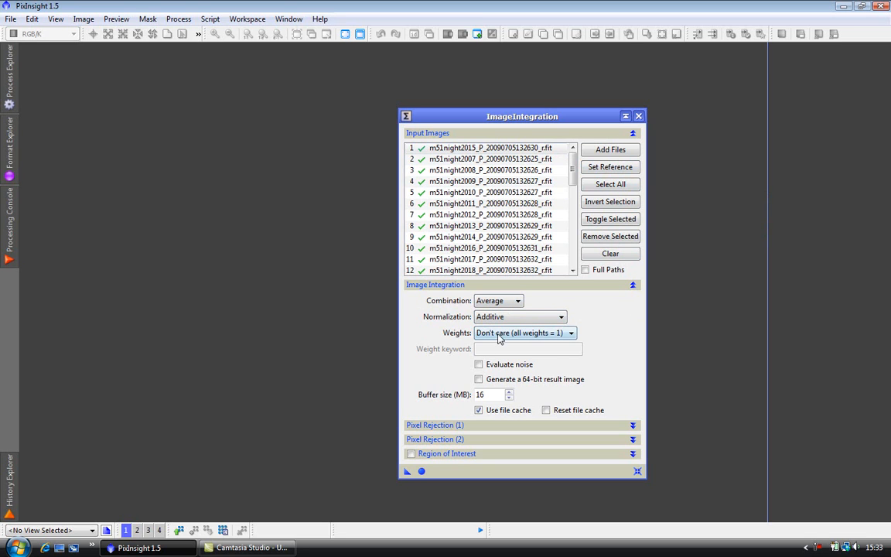
{"action": "left_click", "coordinate": [572, 335]}
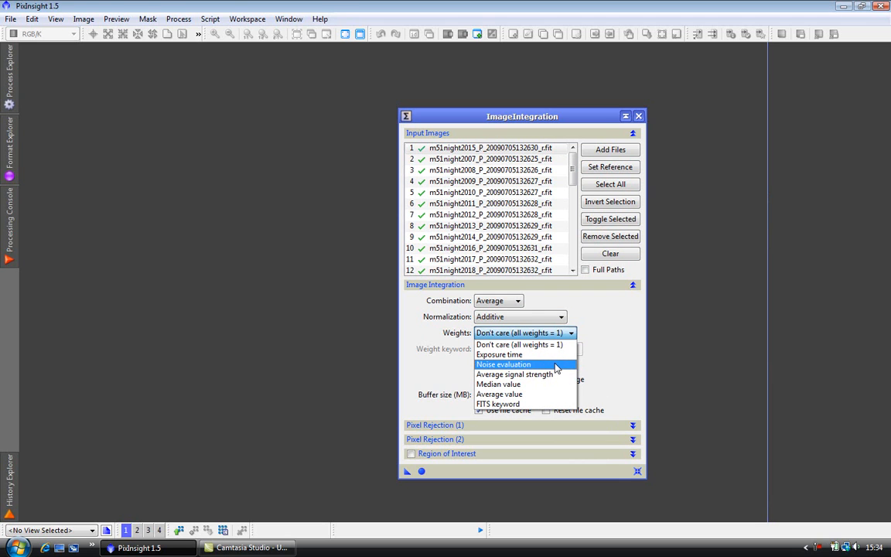
{"action": "left_click", "coordinate": [556, 365]}
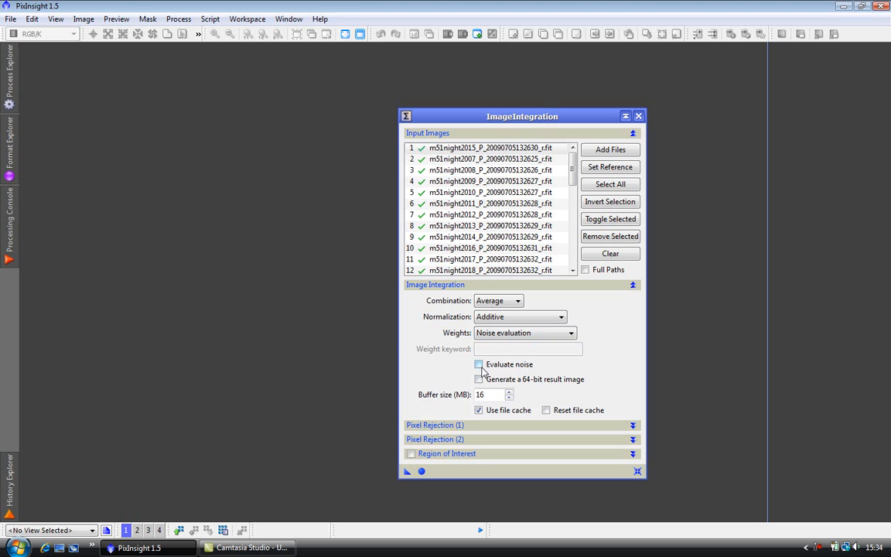
{"action": "left_click", "coordinate": [478, 364]}
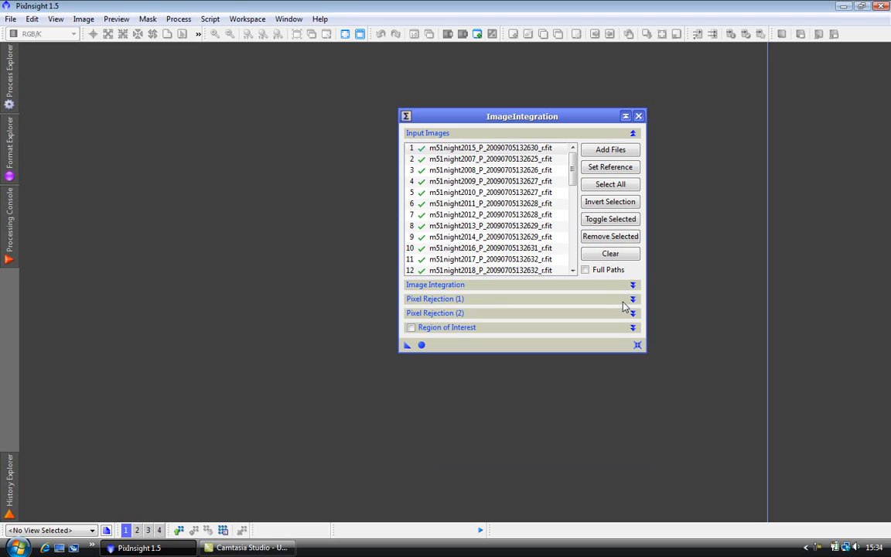
Step: Set the pixel rejection algorithm to Winsorized Sigma Clipping
{"action": "left_click", "coordinate": [633, 299]}
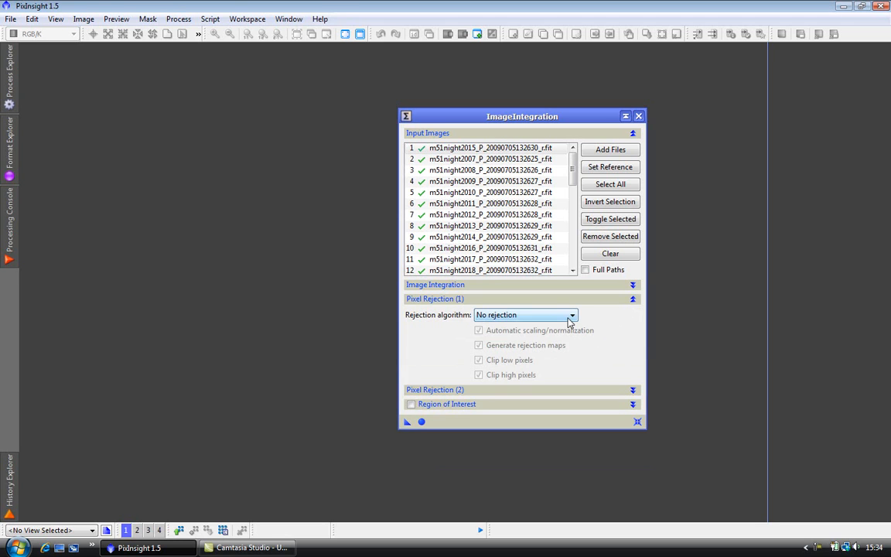
{"action": "left_click", "coordinate": [572, 316]}
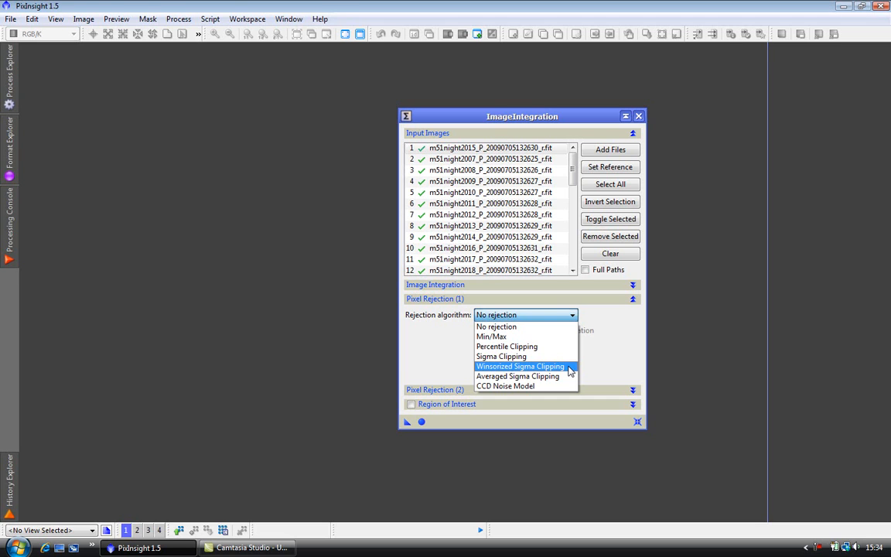
{"action": "left_click", "coordinate": [569, 367]}
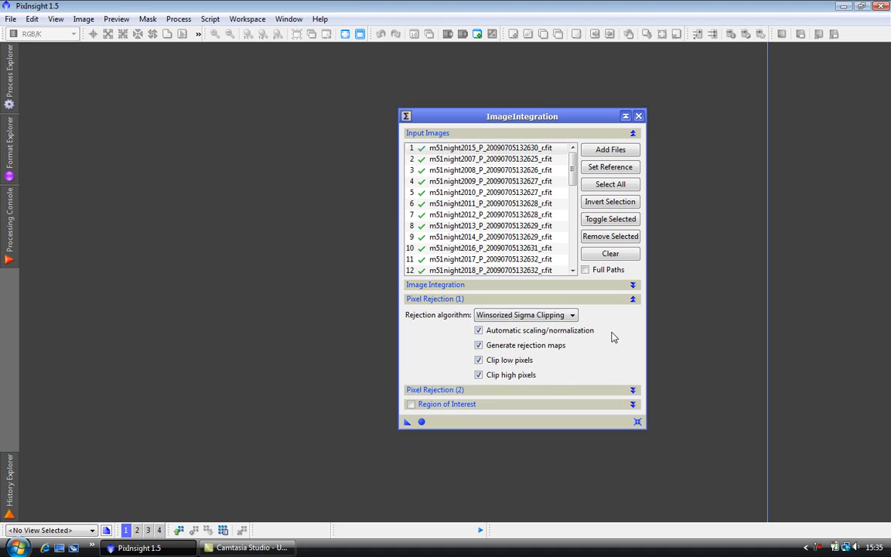
Step: Set both Sigma low and Sigma high to 5.000 for pixel rejection and run ImageIntegration globally
{"action": "left_click", "coordinate": [632, 298]}
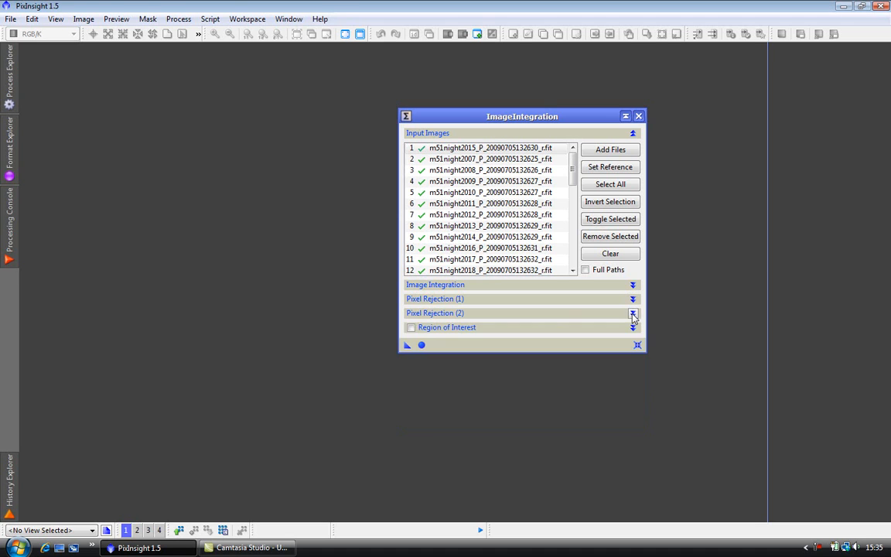
{"action": "left_click", "coordinate": [631, 312]}
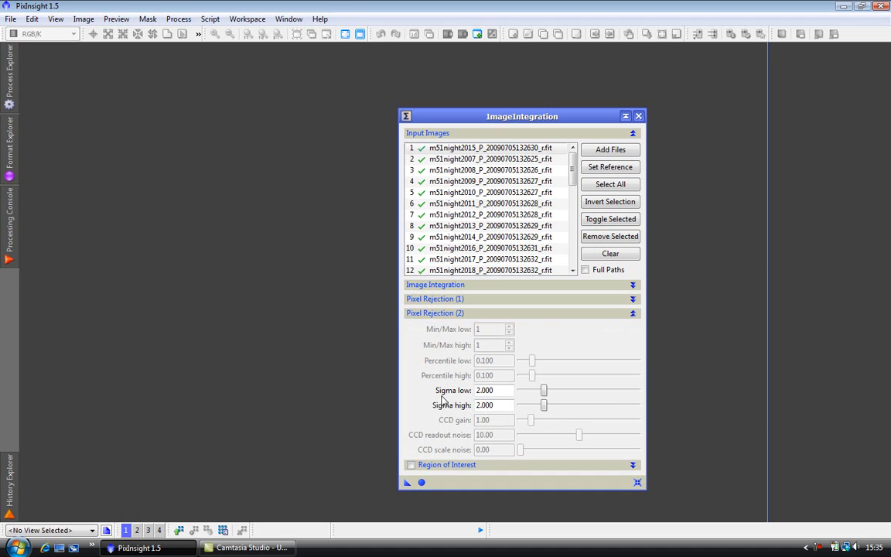
{"action": "left_click_drag", "start_coordinate": [543, 390], "coordinate": [579, 406]}
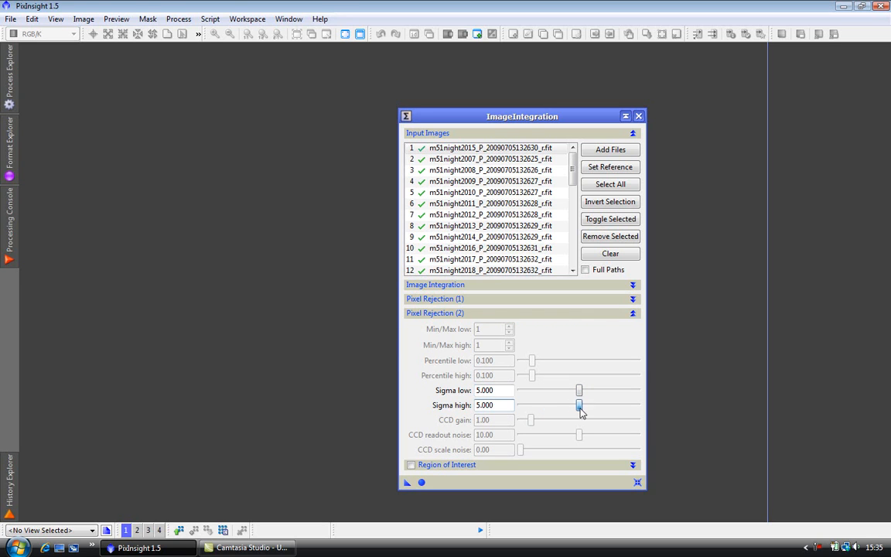
{"action": "left_click", "coordinate": [633, 314]}
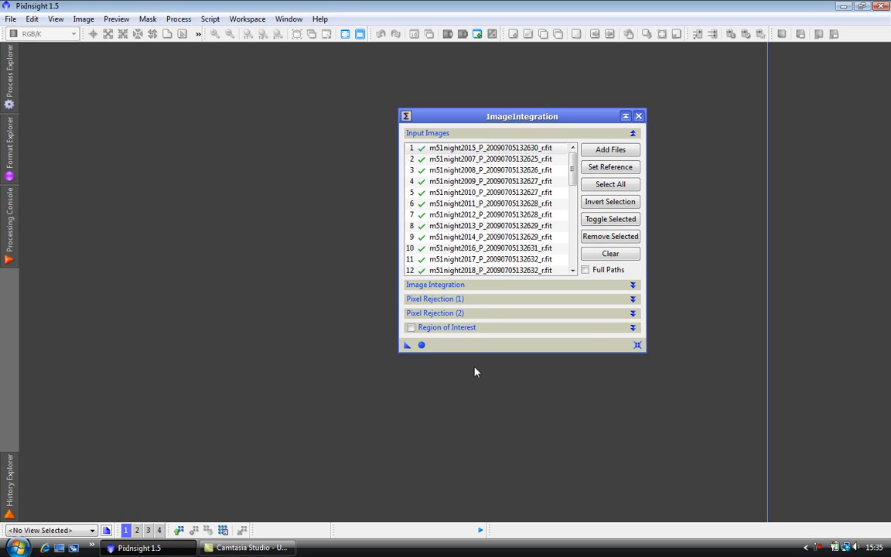
{"action": "left_click", "coordinate": [421, 345]}
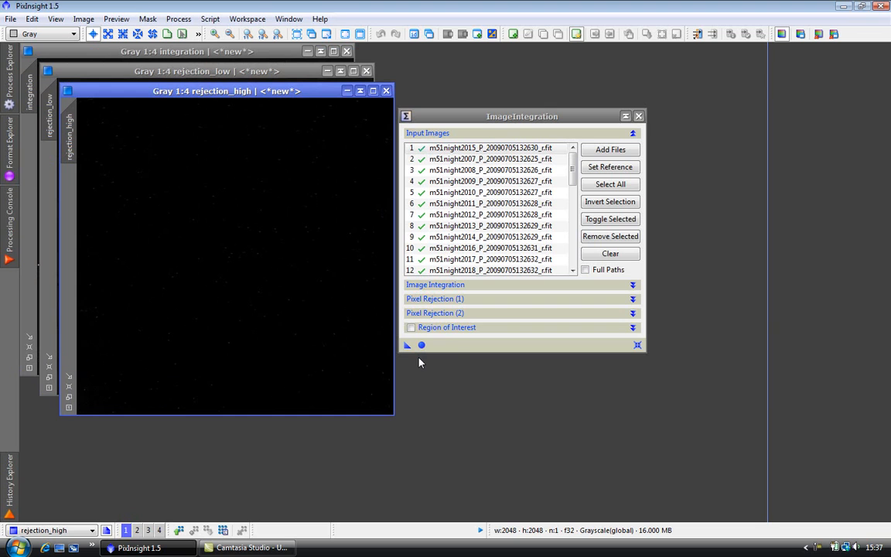
Step: Collapse the ImageIntegration window, park it clear of the images, and move rejection_high off the rejection_low image
{"action": "left_click", "coordinate": [626, 117]}
{"action": "left_click_drag", "start_coordinate": [457, 115], "coordinate": [789, 60]}
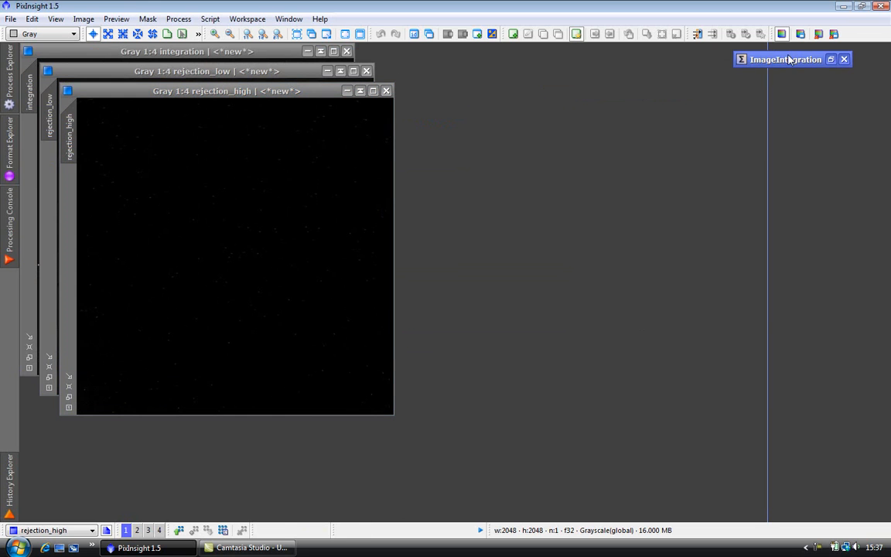
{"action": "left_click_drag", "start_coordinate": [324, 92], "coordinate": [455, 77]}
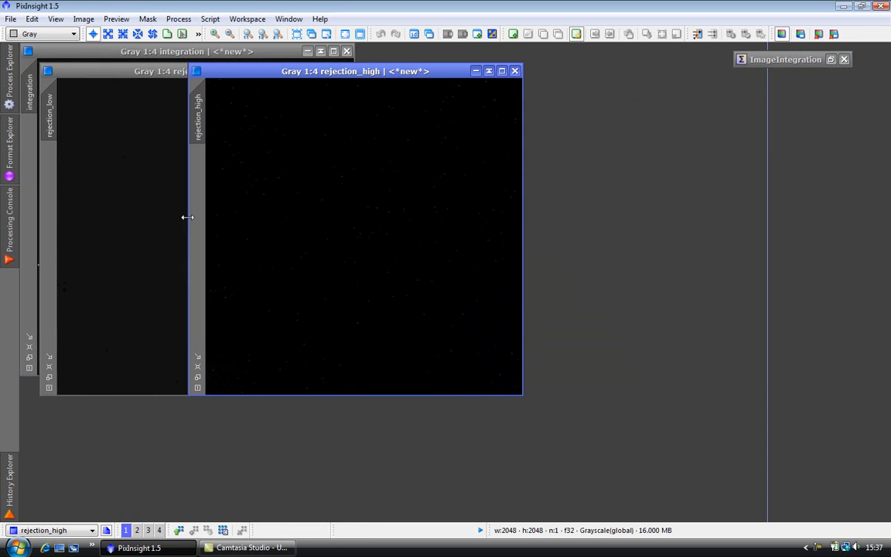
Step: Open ScreenTransferFunction for rejection_high, reset it, and lower the K midtones almost to the black end to brighten the rejection map
{"action": "left_click", "coordinate": [8, 68]}
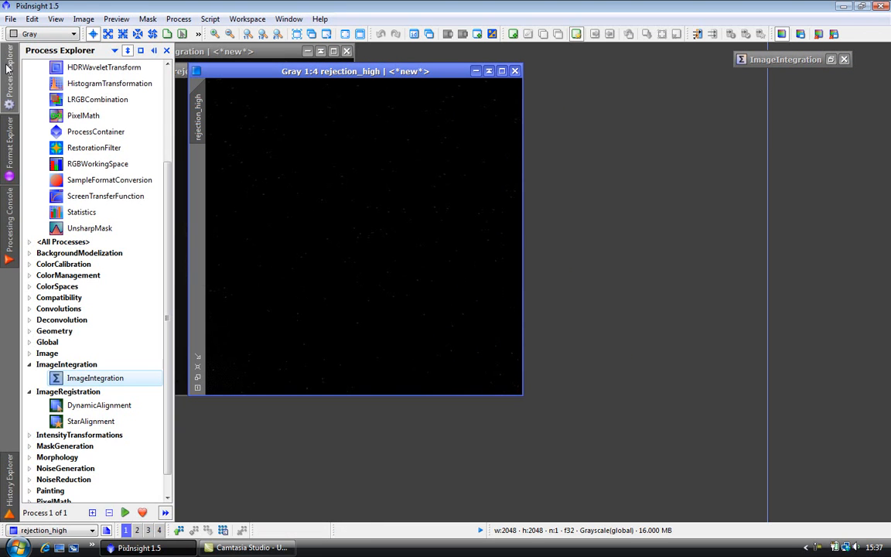
{"action": "double_click", "coordinate": [114, 198]}
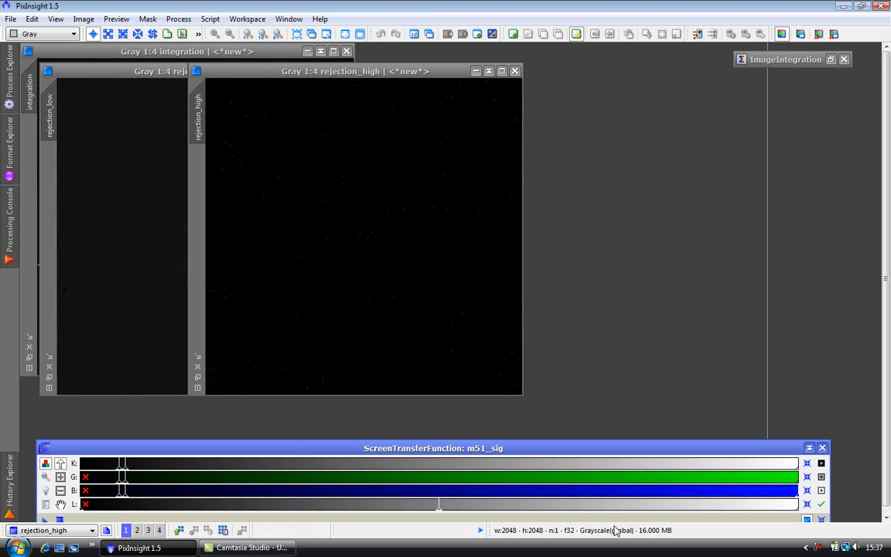
{"action": "left_click_drag", "start_coordinate": [756, 452], "coordinate": [754, 426]}
{"action": "left_click", "coordinate": [363, 246]}
{"action": "left_click", "coordinate": [819, 496]}
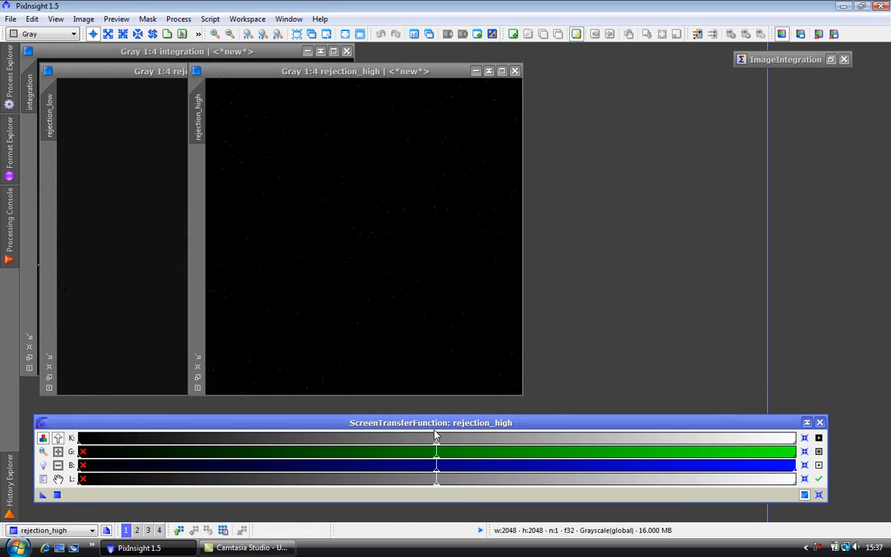
{"action": "left_click_drag", "start_coordinate": [435, 445], "coordinate": [79, 439]}
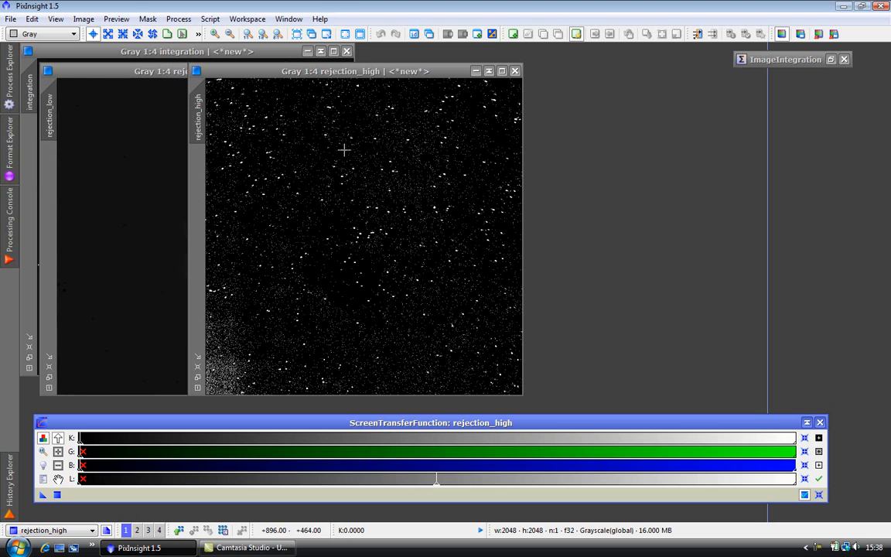
Step: Close the rejection_high and rejection_low map images, moving rejection_low aside before closing it
{"action": "left_click", "coordinate": [515, 71]}
{"action": "left_click_drag", "start_coordinate": [319, 72], "coordinate": [539, 78]}
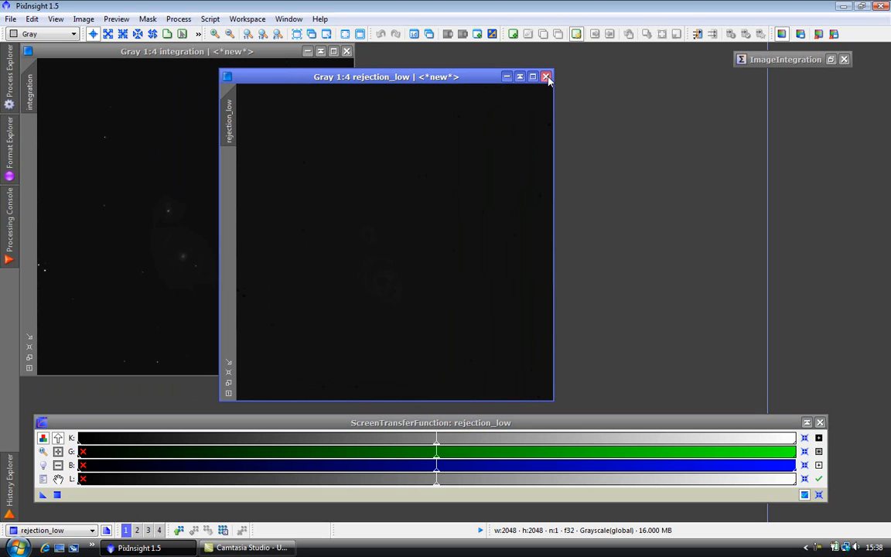
{"action": "left_click", "coordinate": [546, 76]}
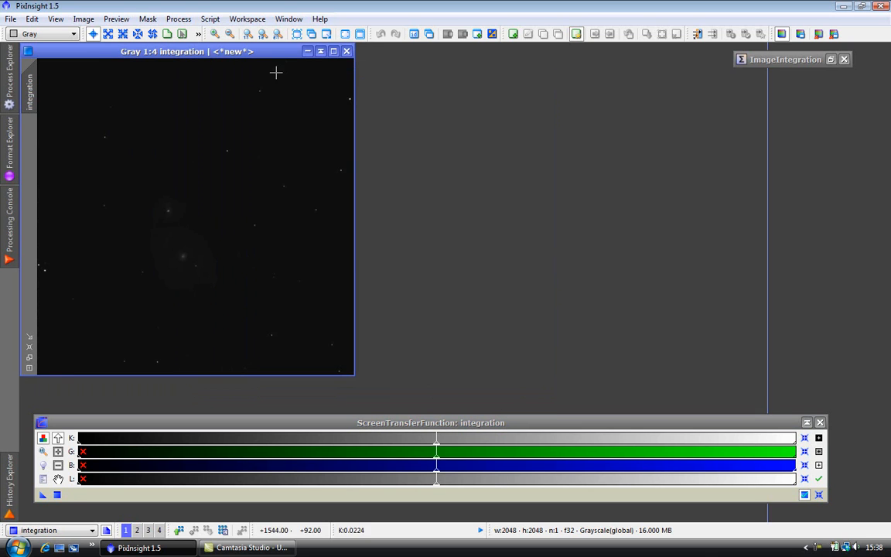
Step: Reposition the integration image and apply an STF Auto Stretch with shadows clipping -1.2500 and target background 0.2500
{"action": "left_click_drag", "start_coordinate": [275, 56], "coordinate": [344, 54]}
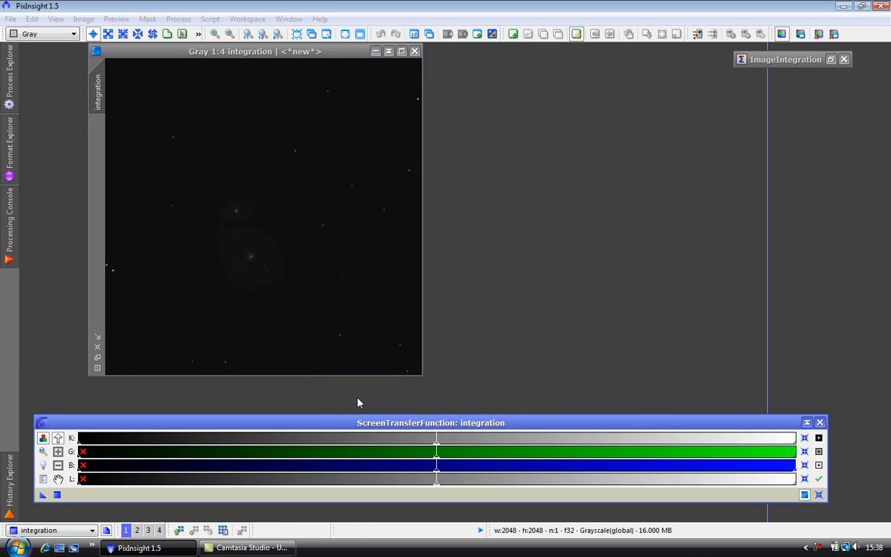
{"action": "left_click", "coordinate": [44, 467], "text": "ctrl"}
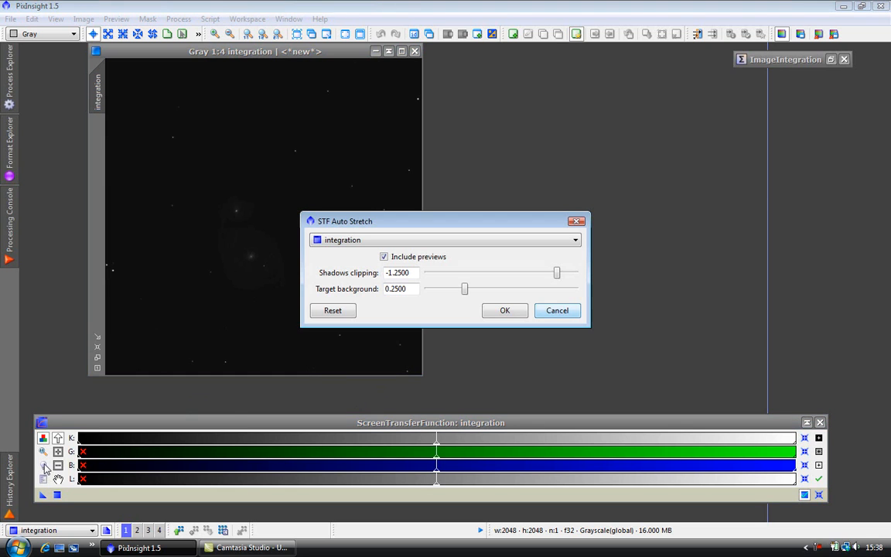
{"action": "left_click", "coordinate": [503, 310]}
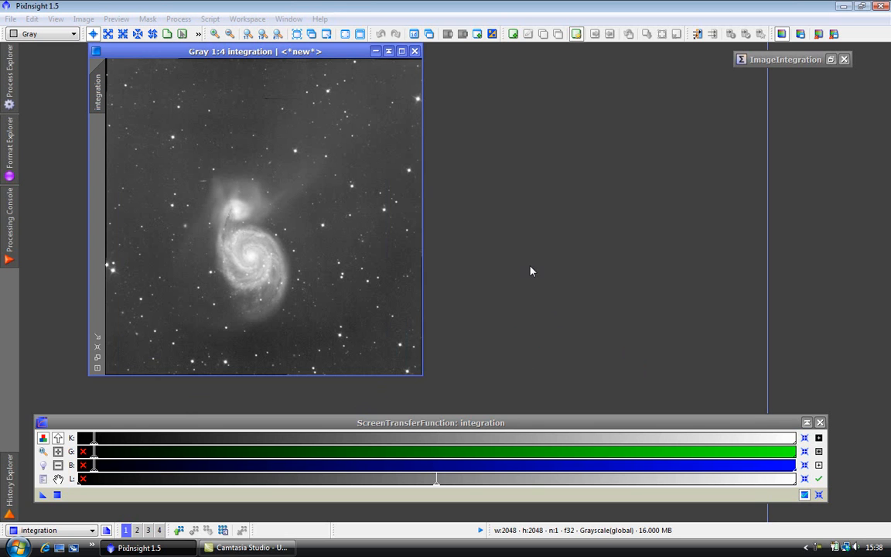
Step: Switch to workspace 2 to compare the m51_nosig and m51_sig images
{"action": "left_click", "coordinate": [137, 530]}
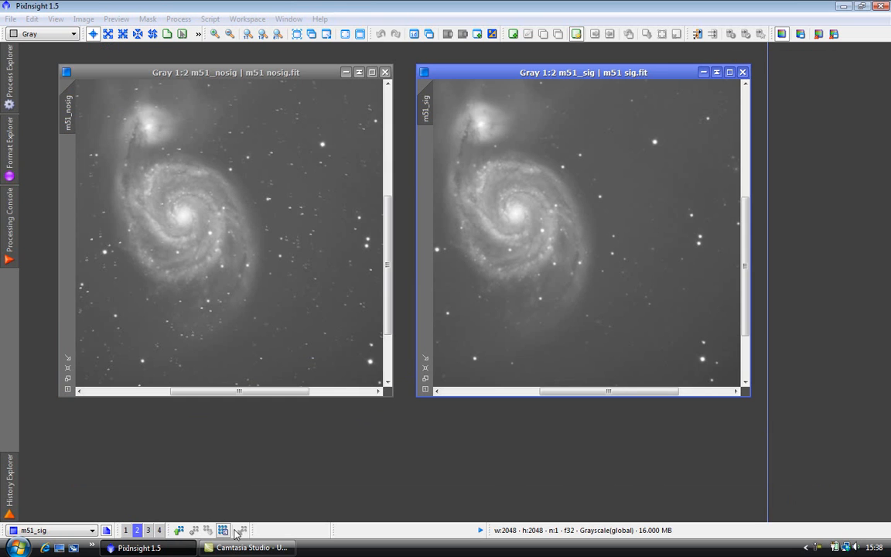